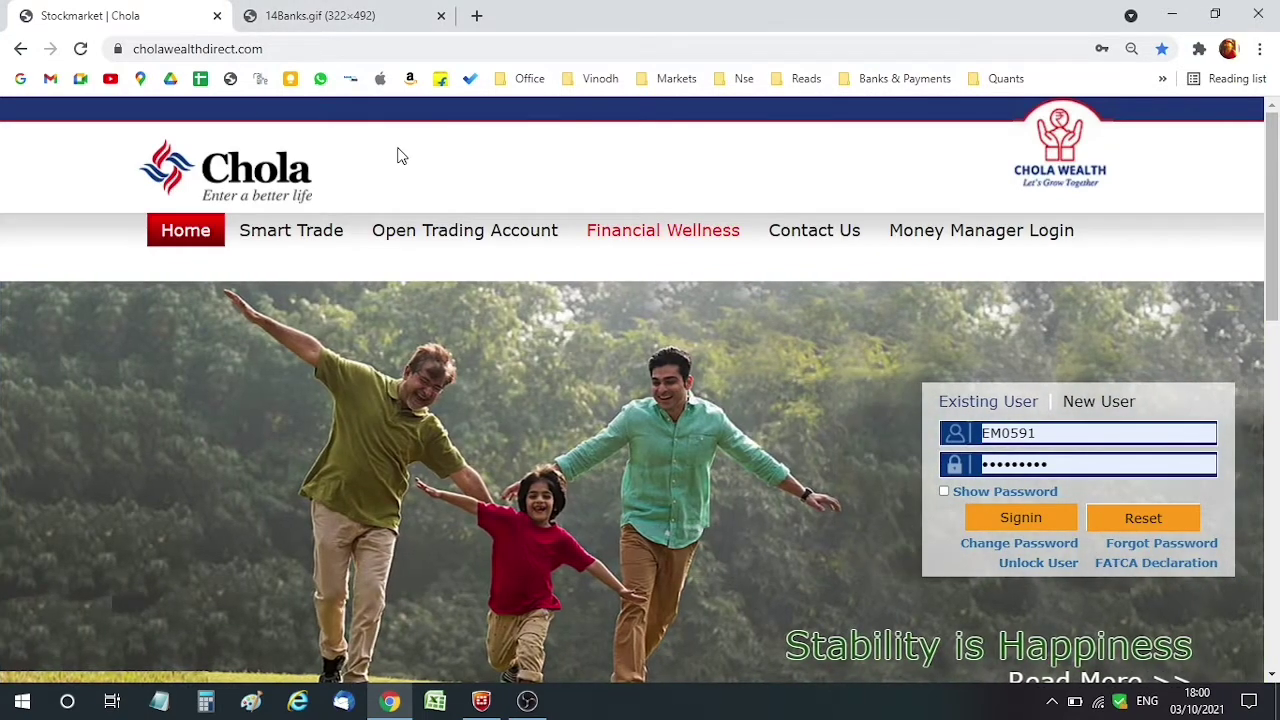
- Sign in to Chola Wealth Direct with the filled-in credentials
drag(265, 48, 40, 37)
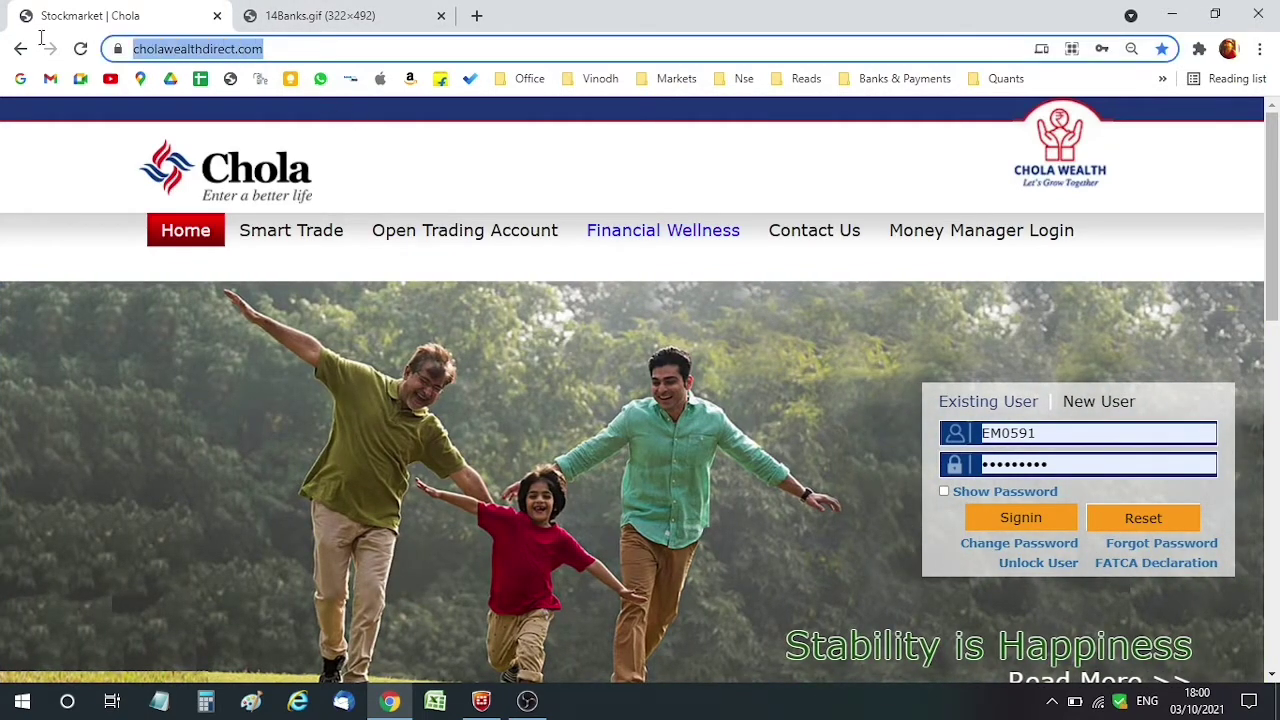
click(412, 162)
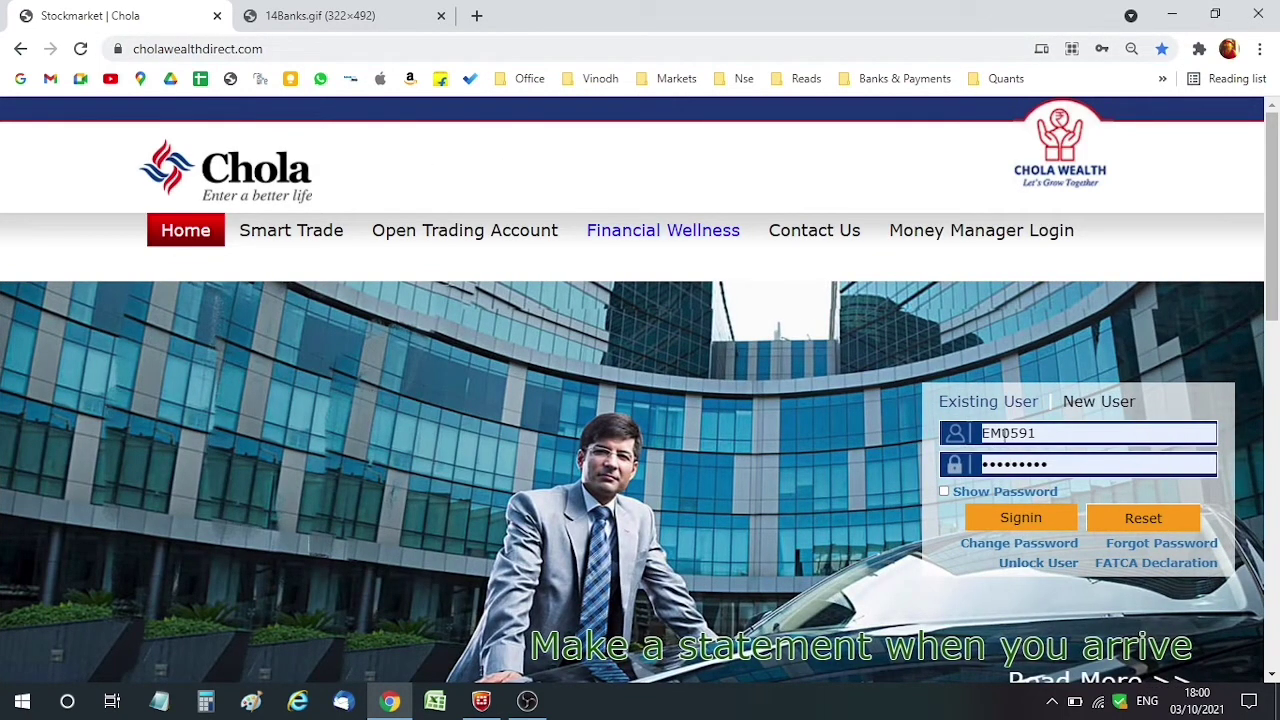
click(1016, 518)
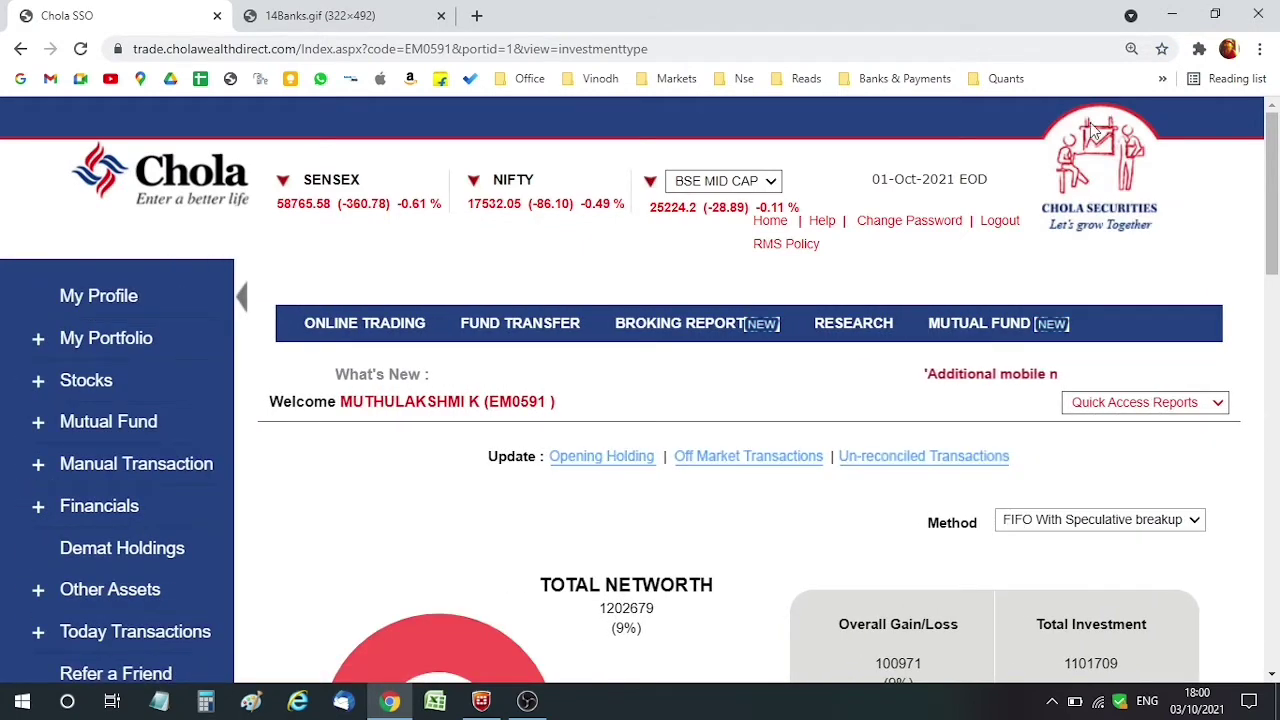
- Set the browser zoom to 110% and bring up the MUTUAL FUND menu
click(1131, 48)
click(1050, 84)
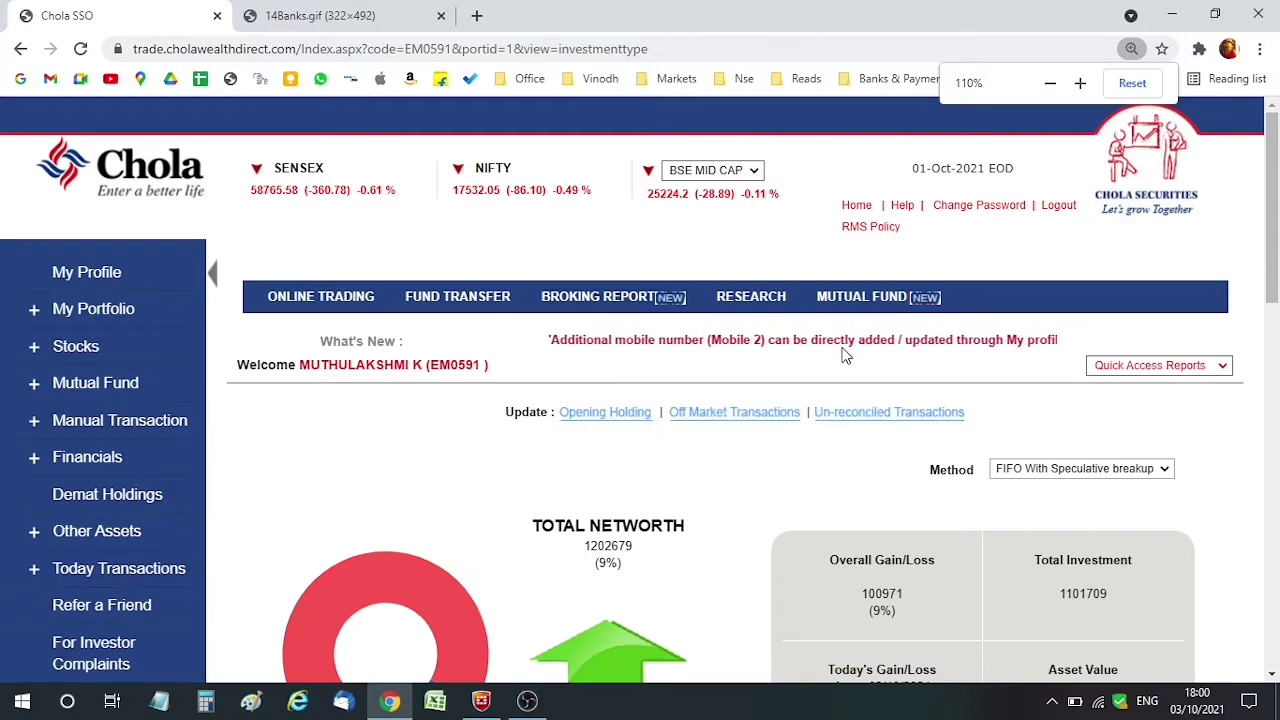
mouse_move(870, 297)
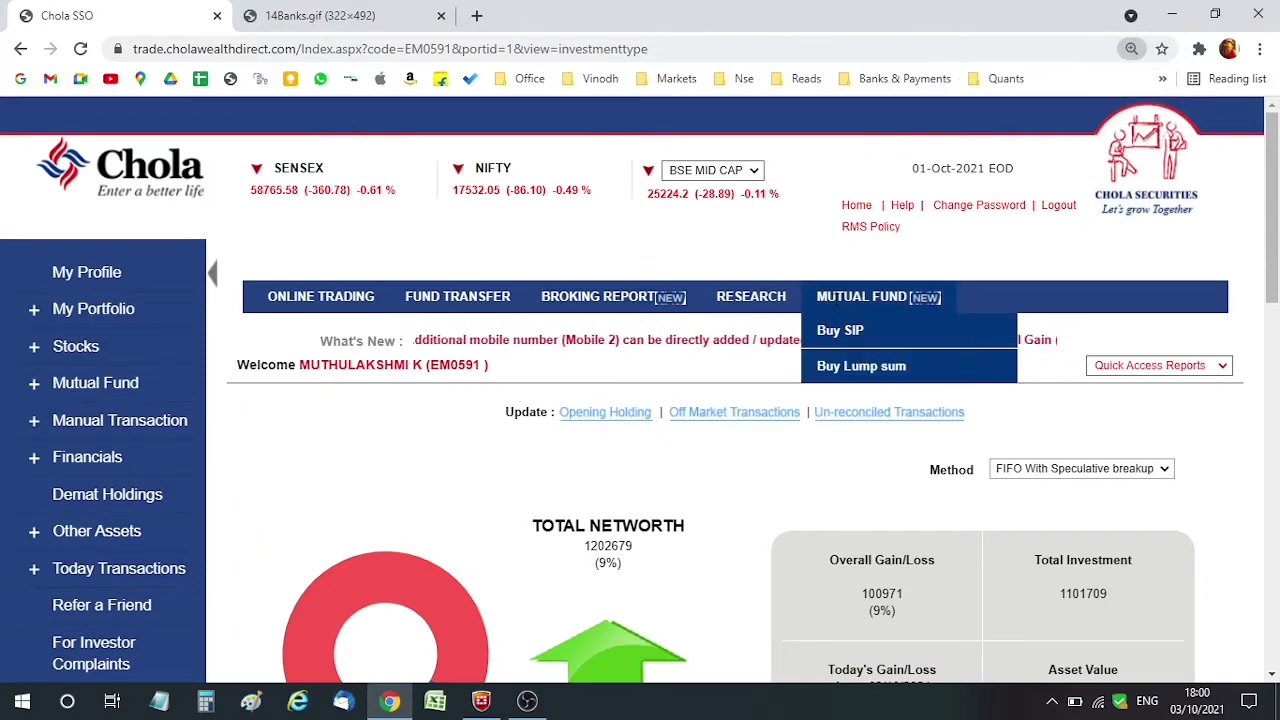
- Open the Buy Lump sum form and switch the scheme list to All Schemes
click(860, 367)
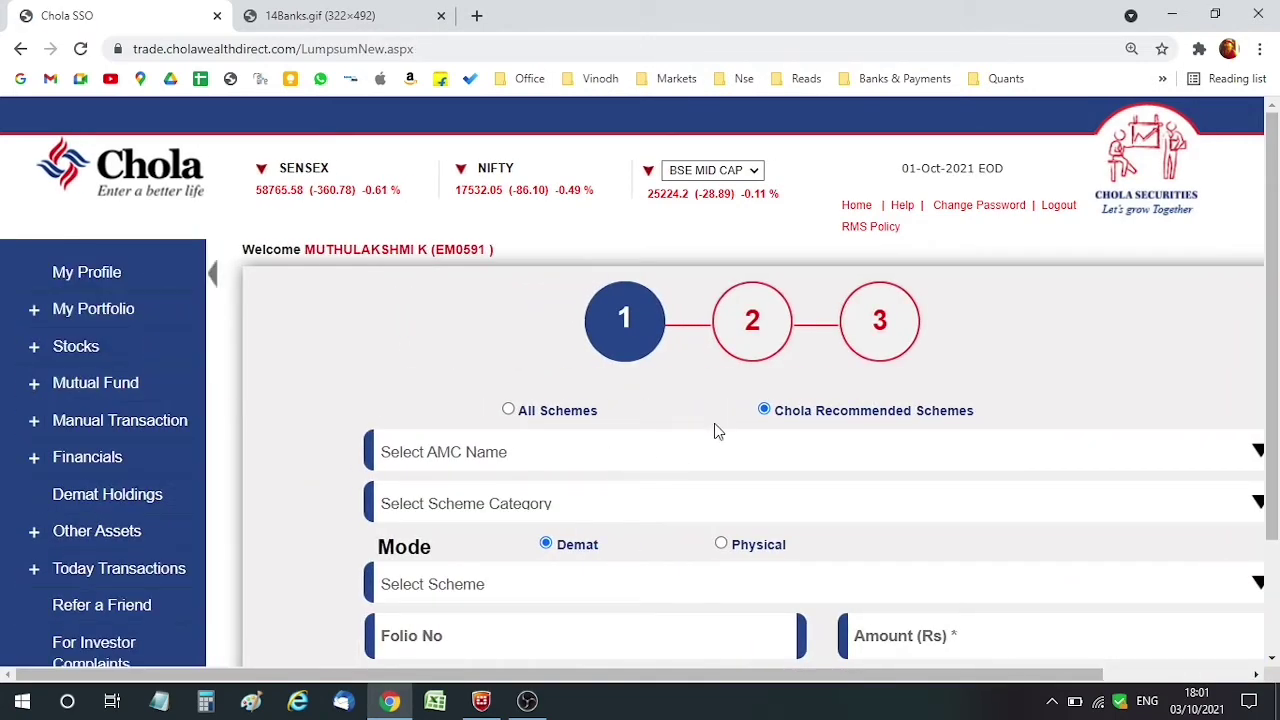
scroll(716, 431, down, 1)
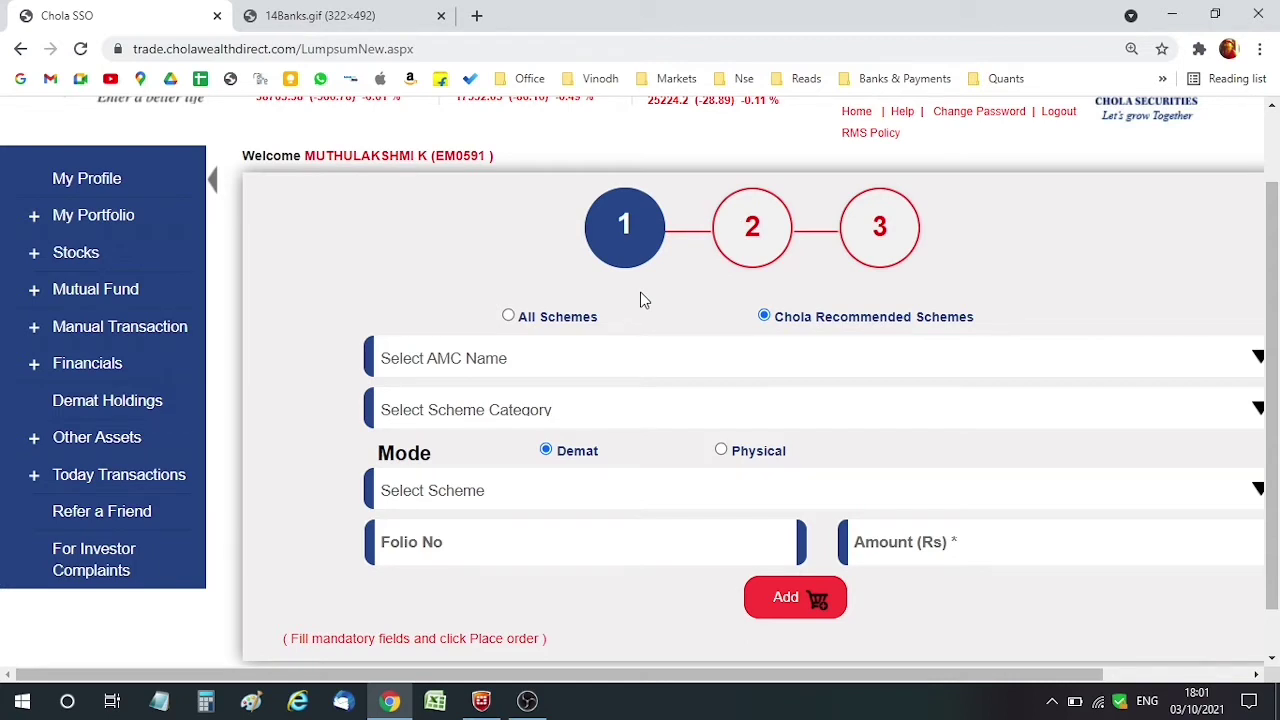
click(508, 316)
- Choose UTI MUTUAL FUND as the AMC and ALL as the scheme category
click(495, 363)
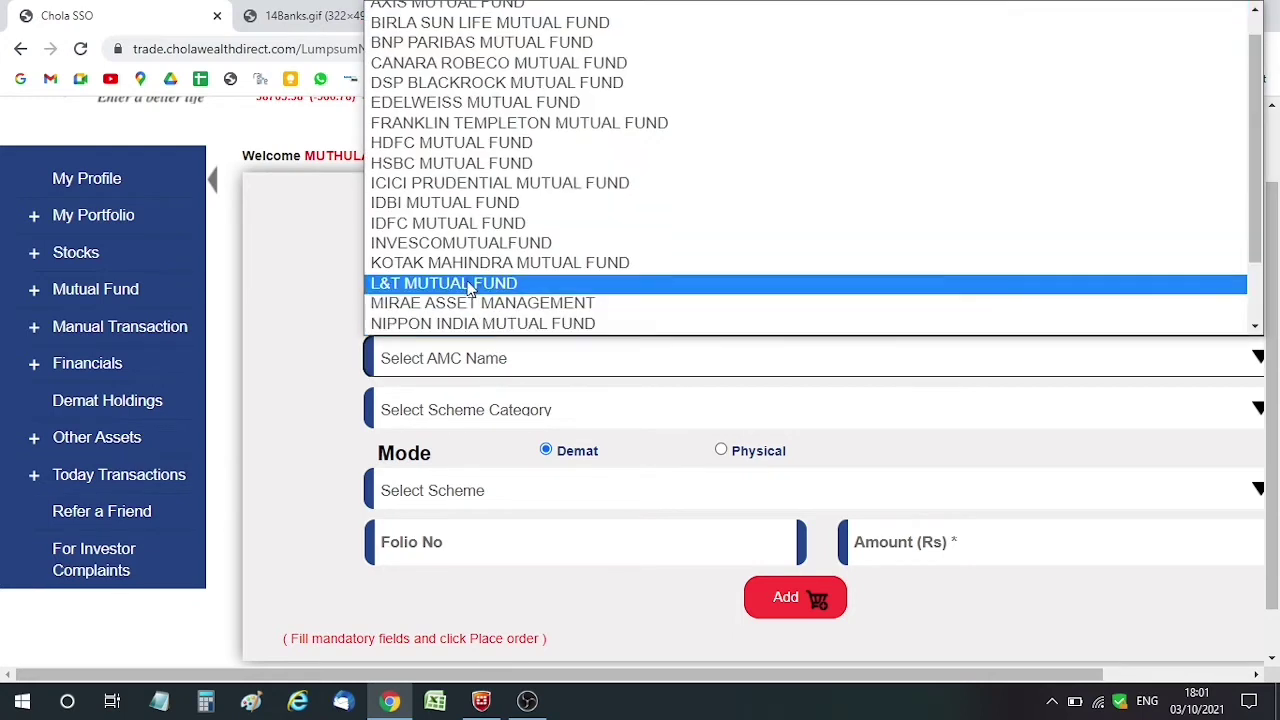
scroll(468, 288, down, 3)
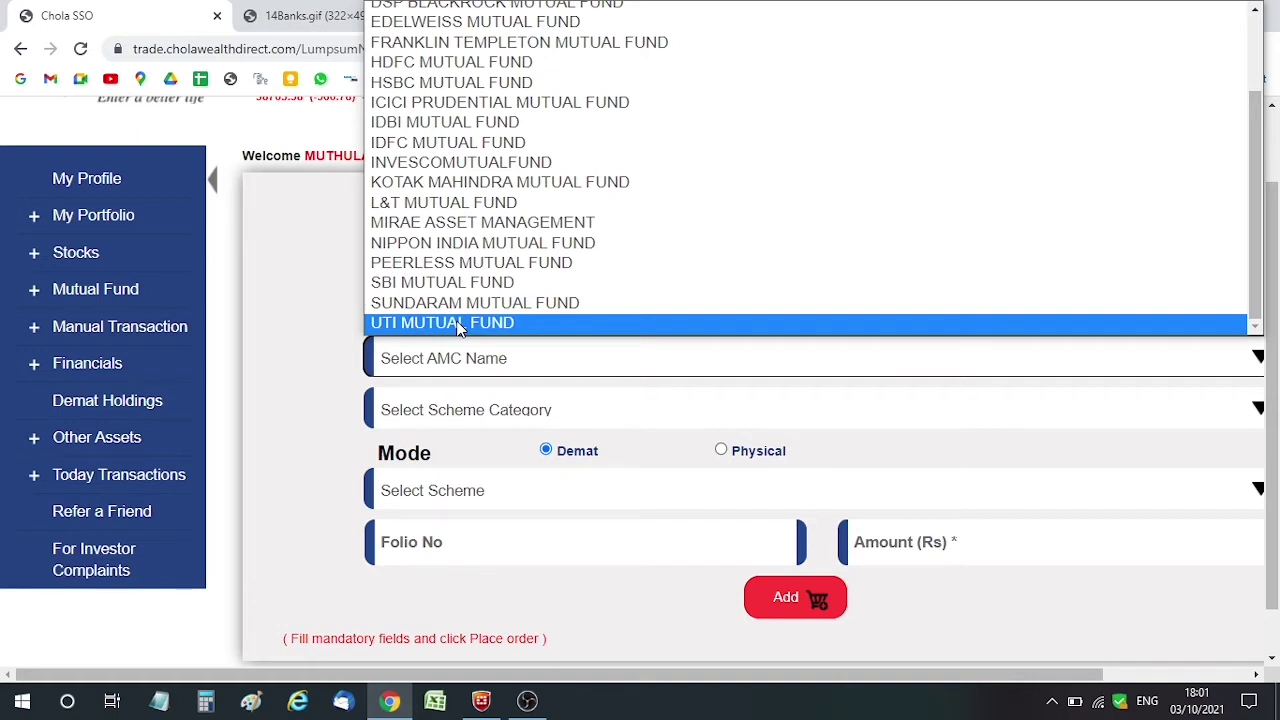
click(458, 323)
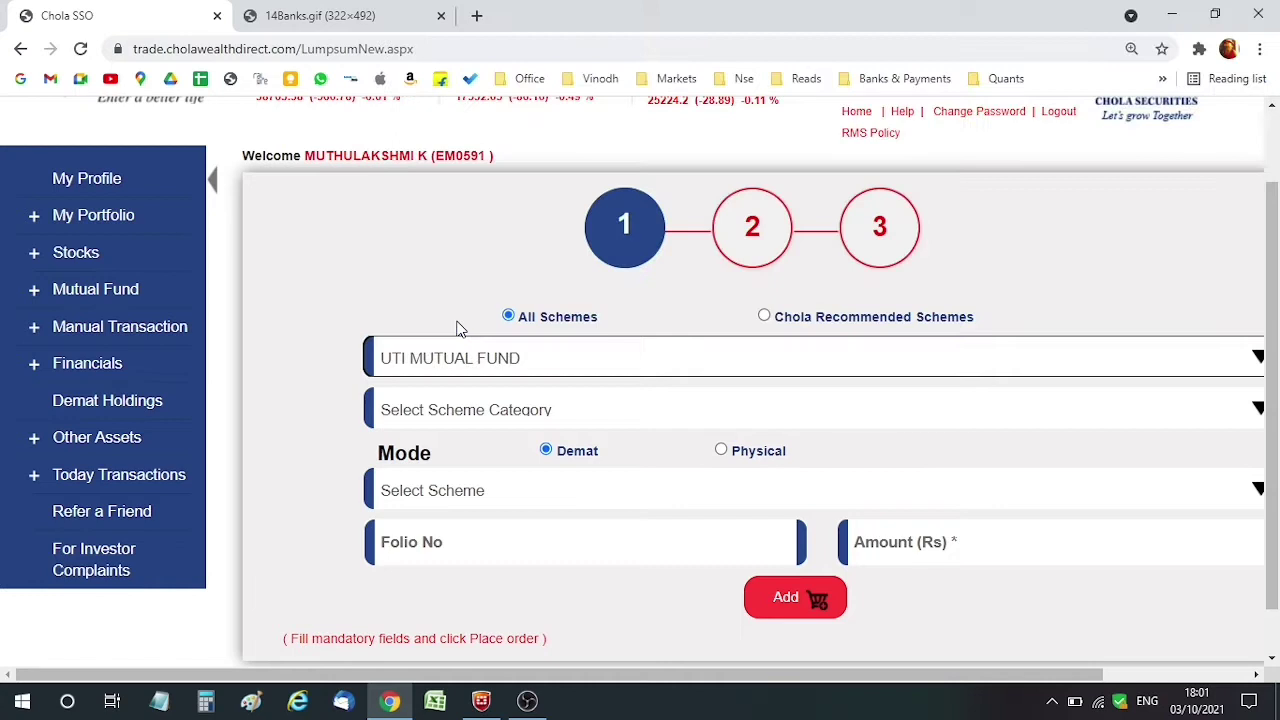
click(458, 410)
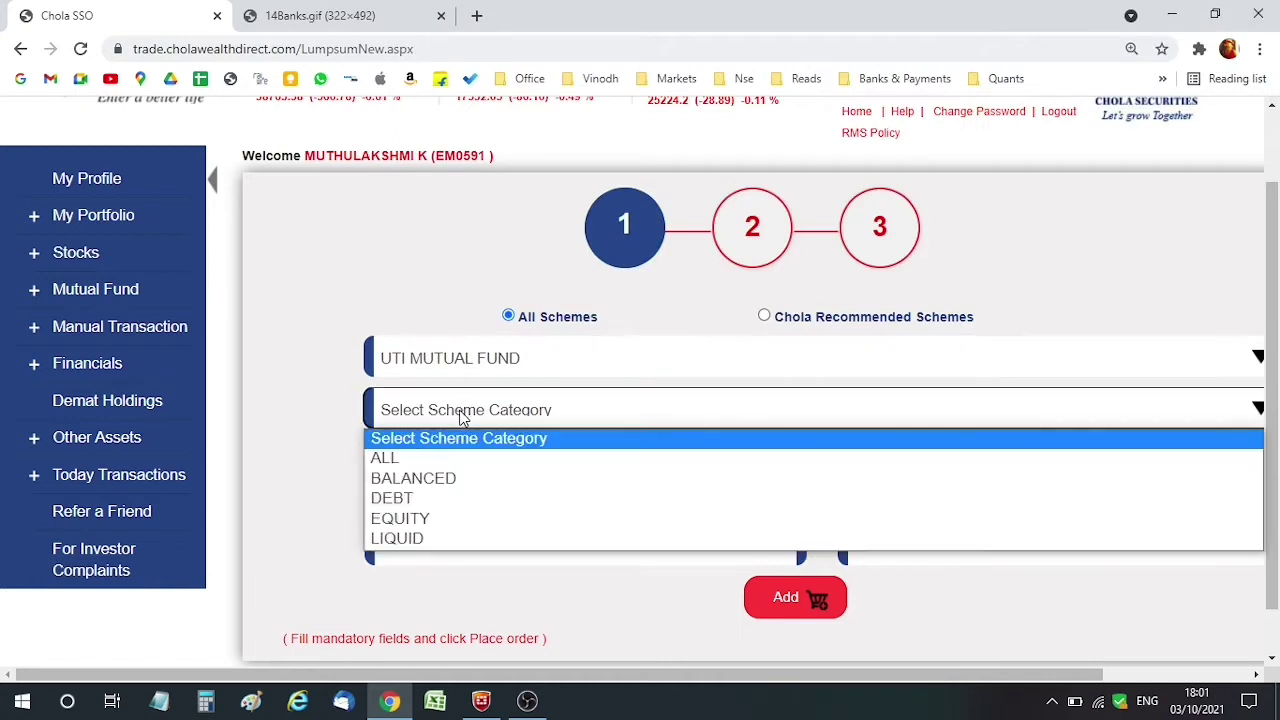
click(441, 461)
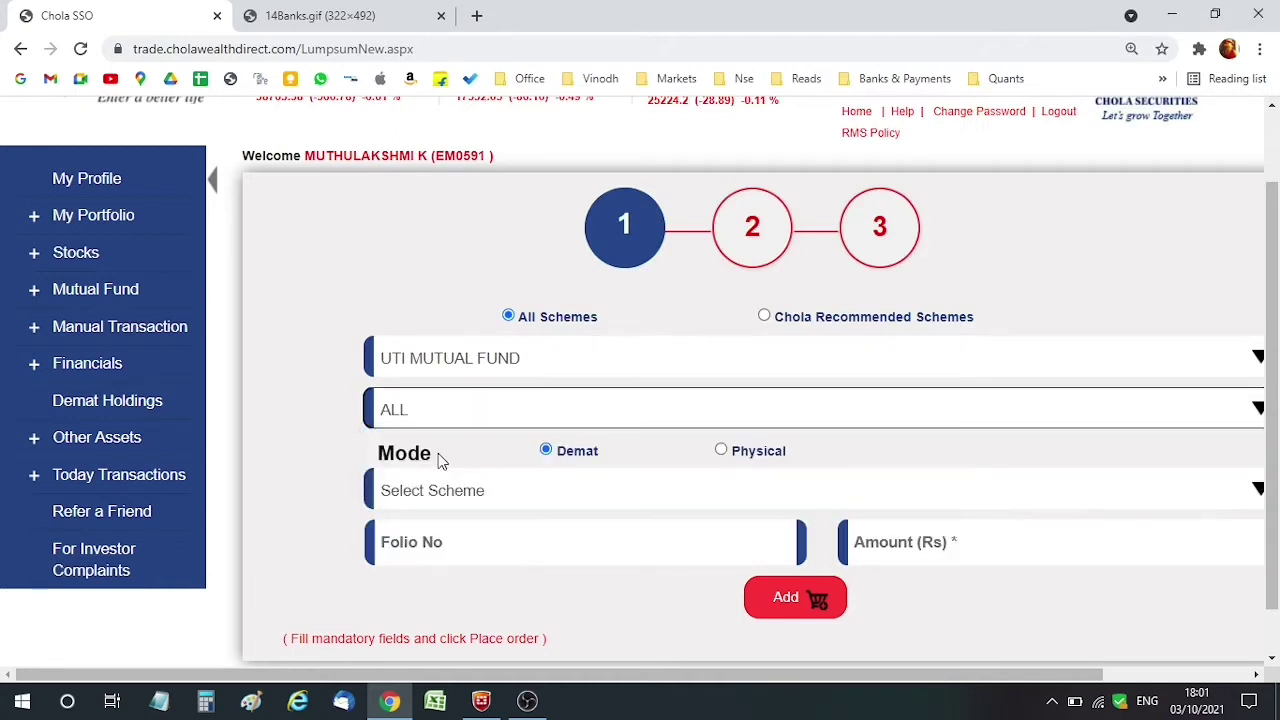
- Toggle the holding mode to Physical and leave it set to Demat
click(722, 451)
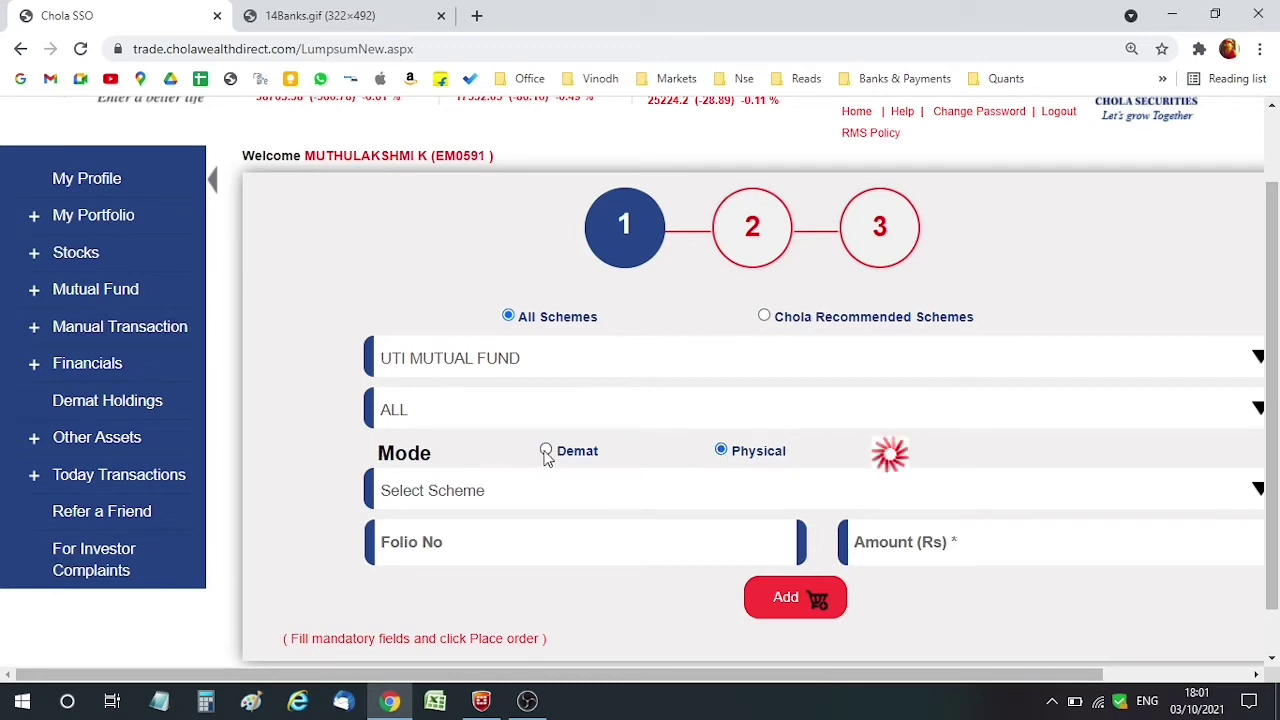
click(545, 451)
click(721, 451)
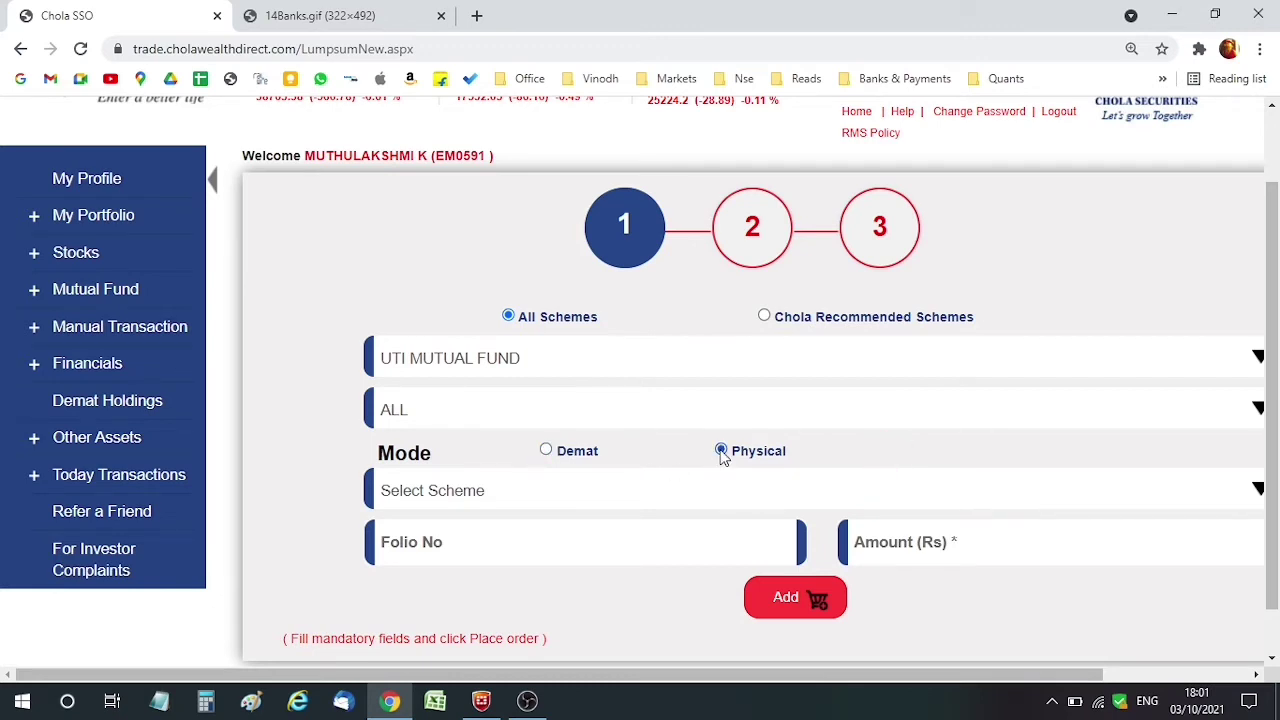
click(546, 451)
- Pick UTI NIFTY INDEX FUND - GROWTH from the Select Scheme dropdown
click(487, 509)
scroll(503, 345, down, 5)
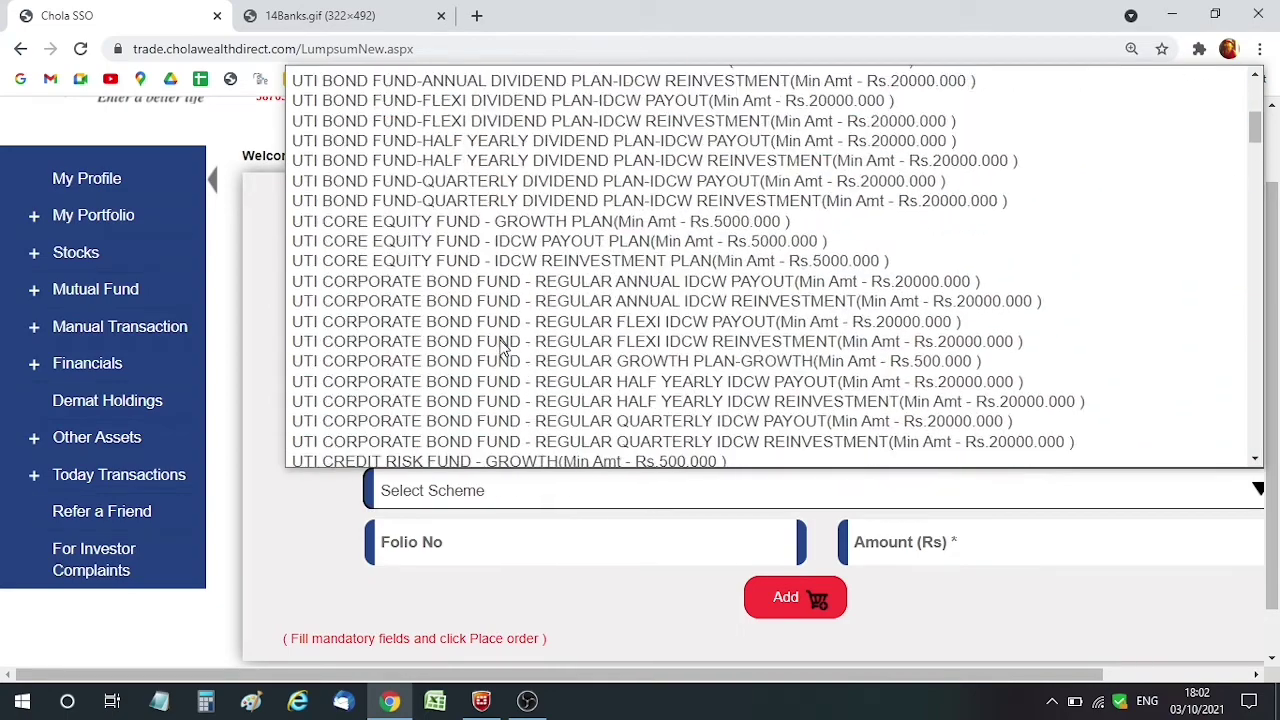
scroll(503, 350, down, 4)
scroll(503, 350, down, 2)
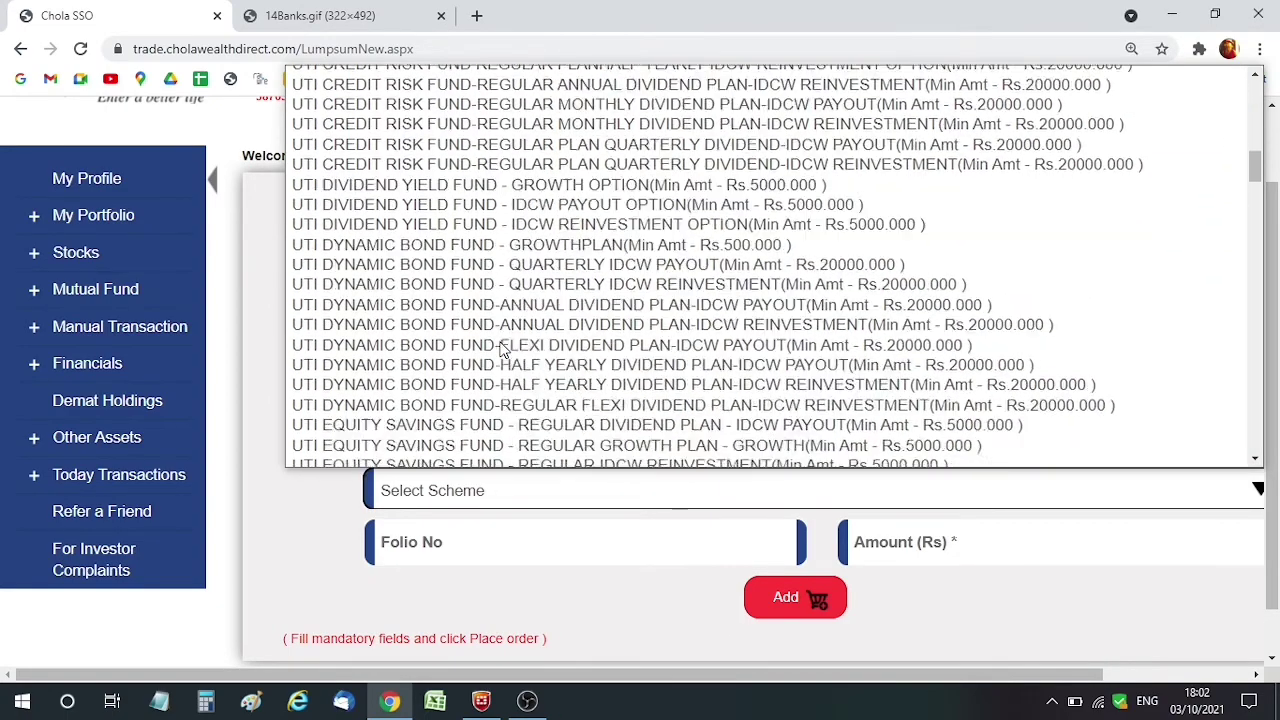
scroll(503, 348, down, 10)
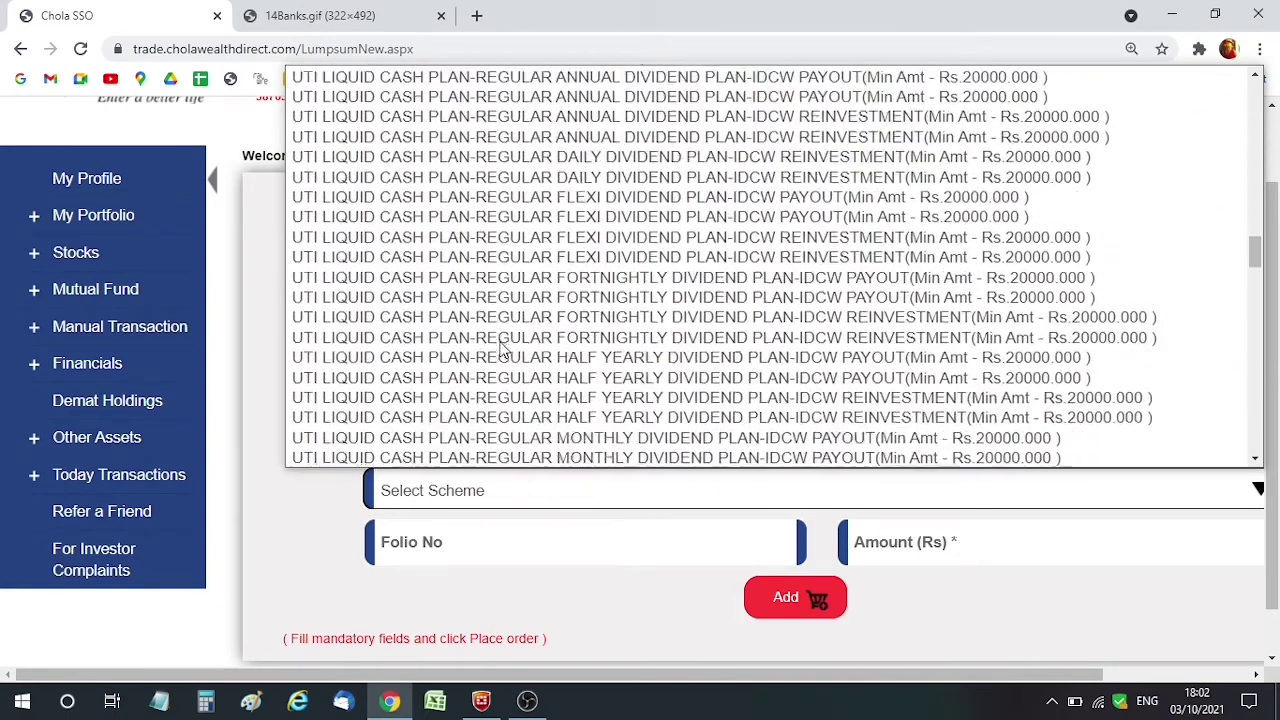
scroll(503, 348, down, 10)
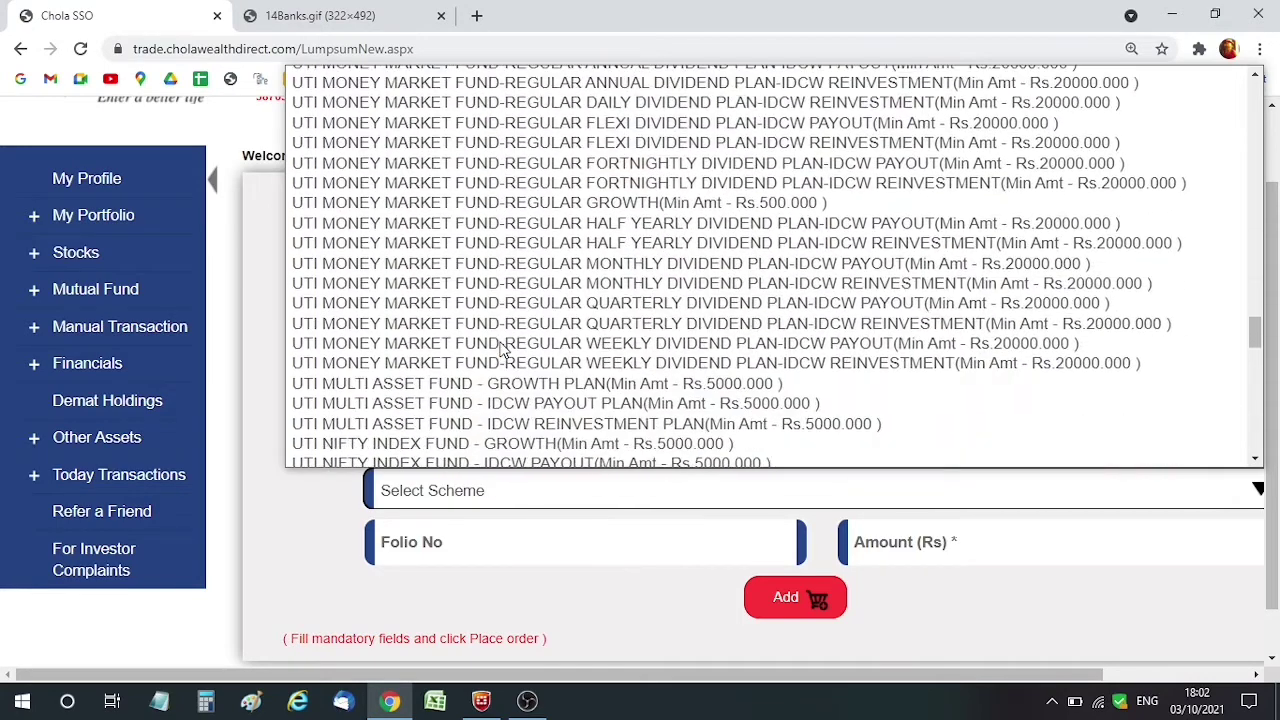
scroll(503, 350, down, 2)
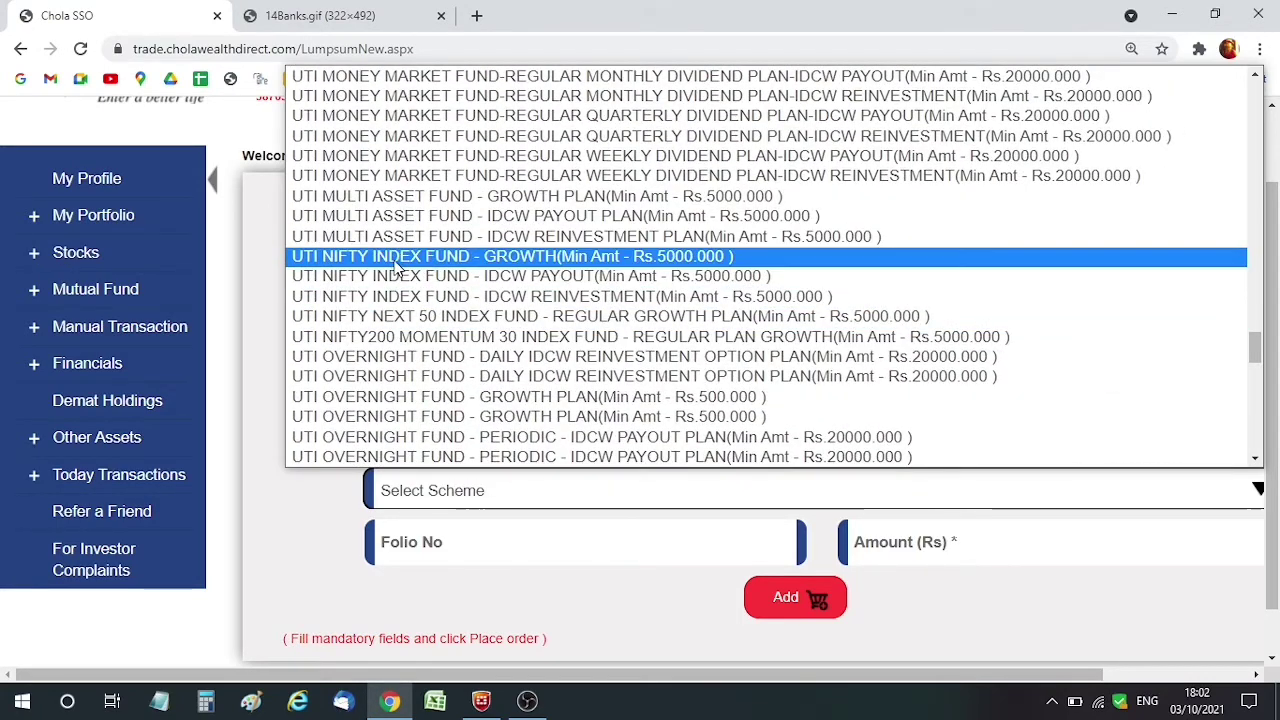
click(436, 265)
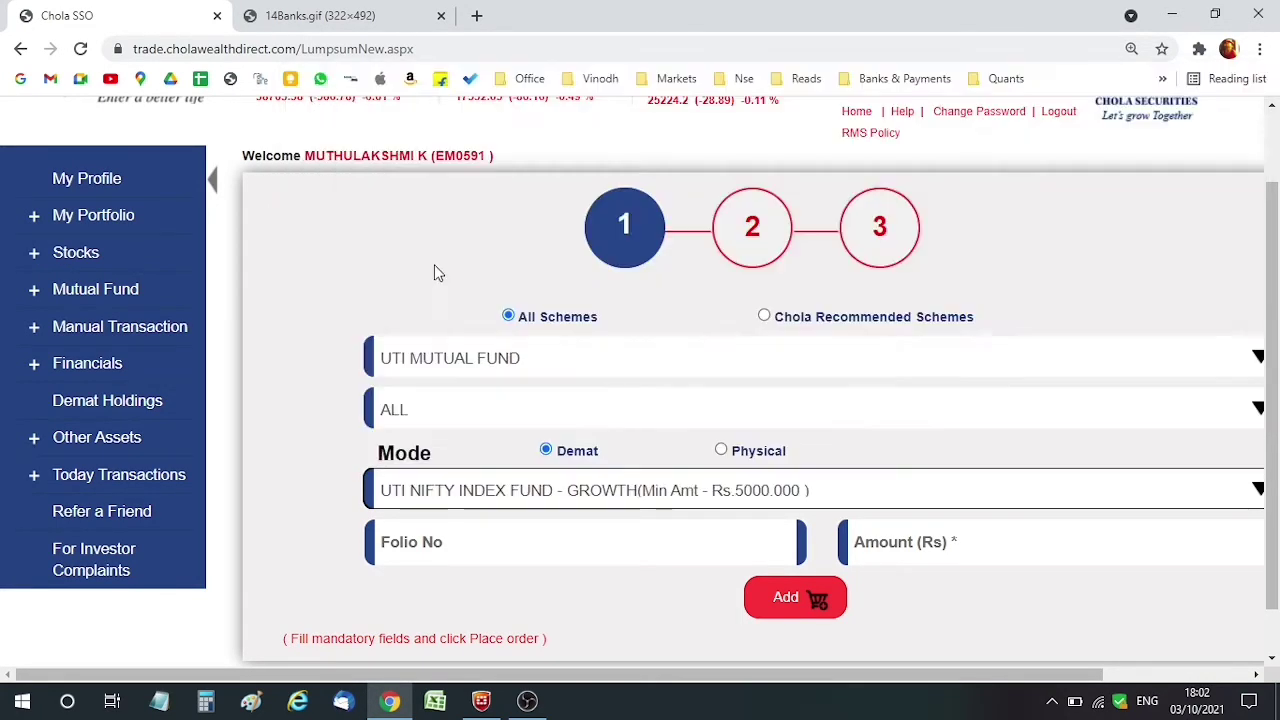
click(557, 530)
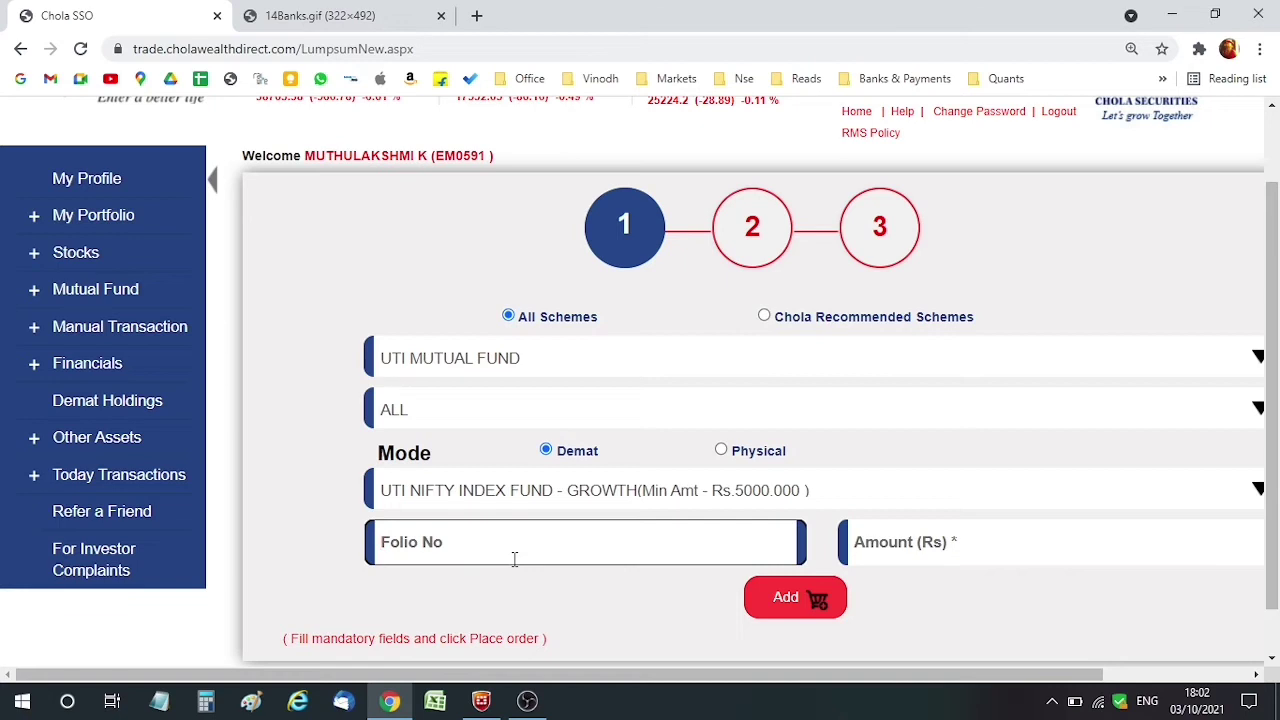
- Enter 5000 as the amount, add the scheme to the cart, and check out
click(958, 534)
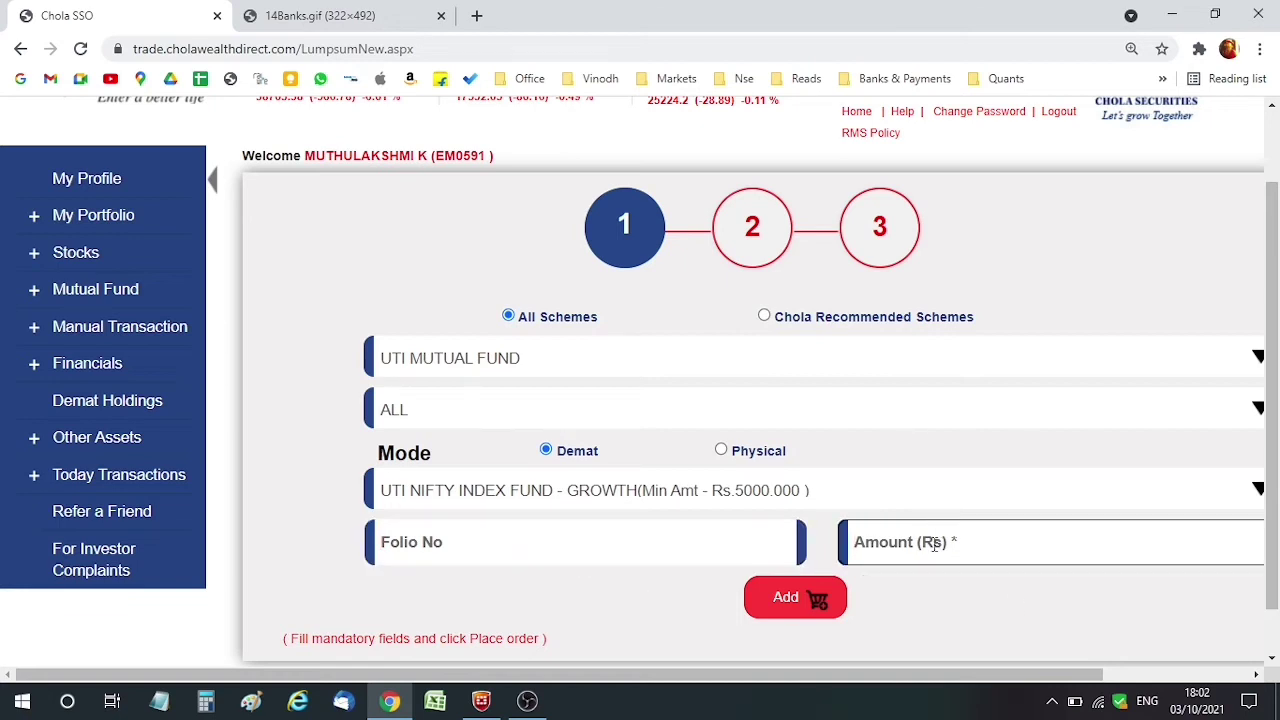
text(5000)
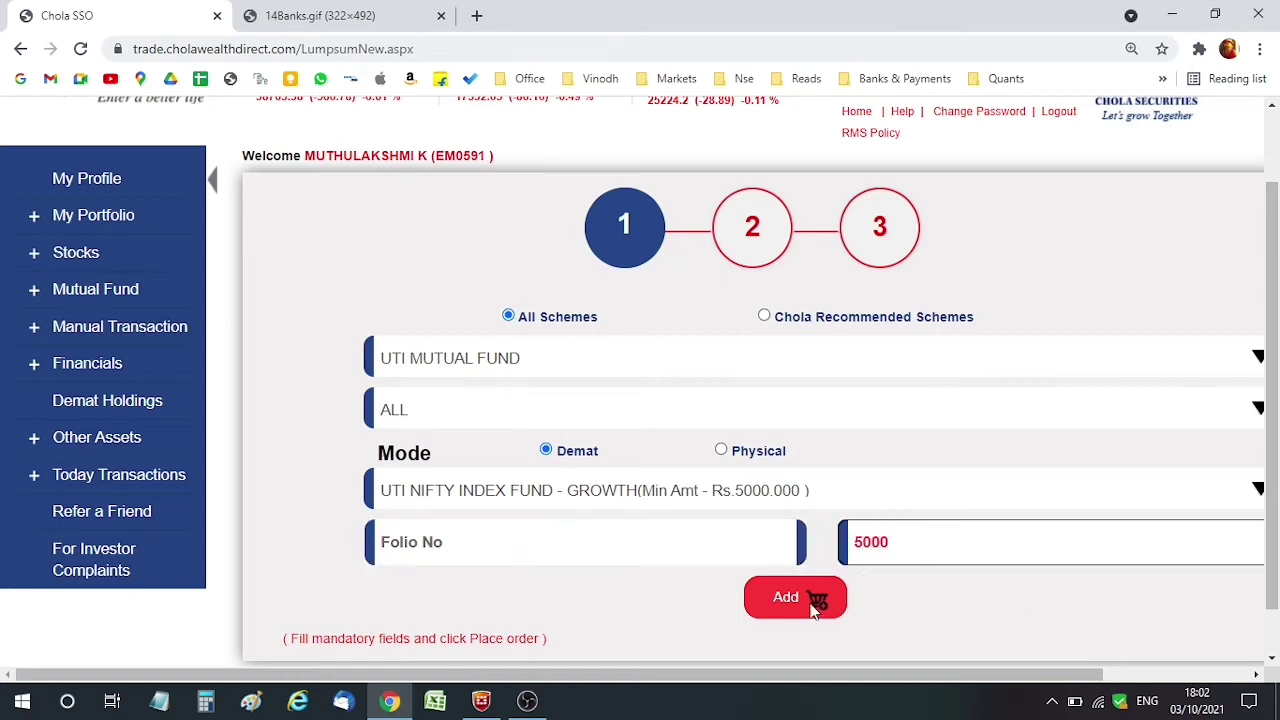
click(778, 598)
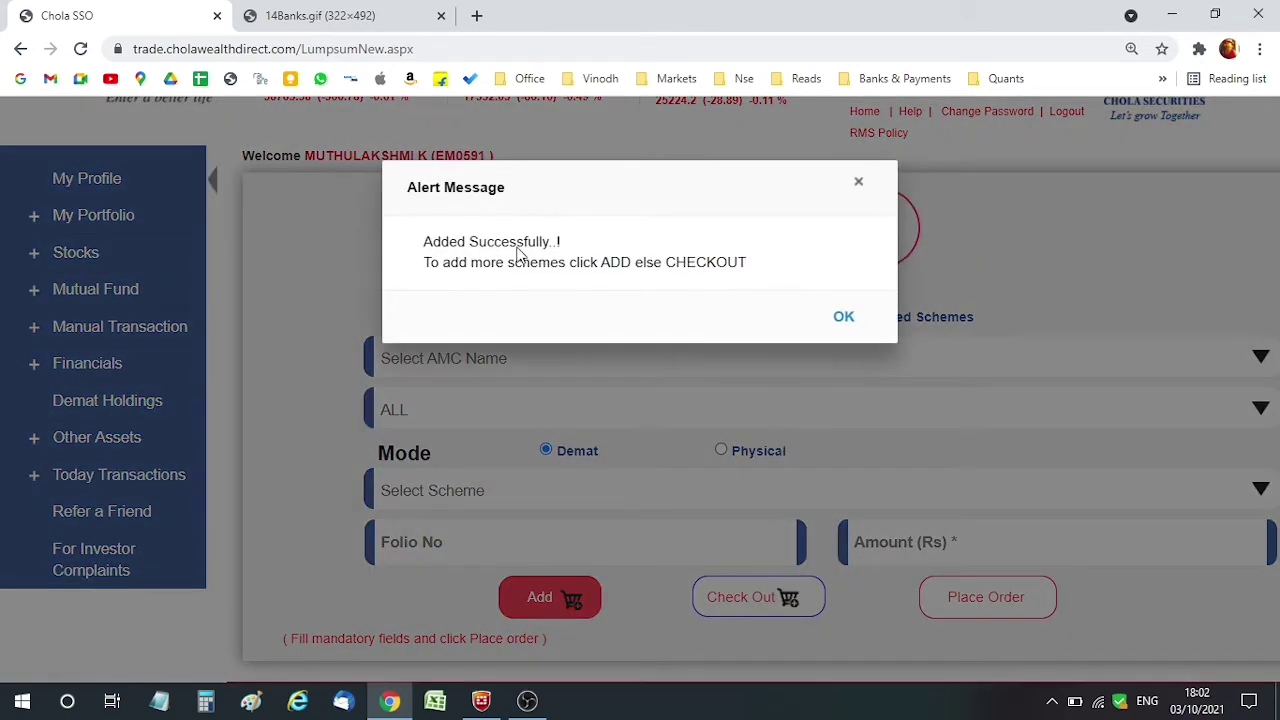
drag(424, 242, 792, 272)
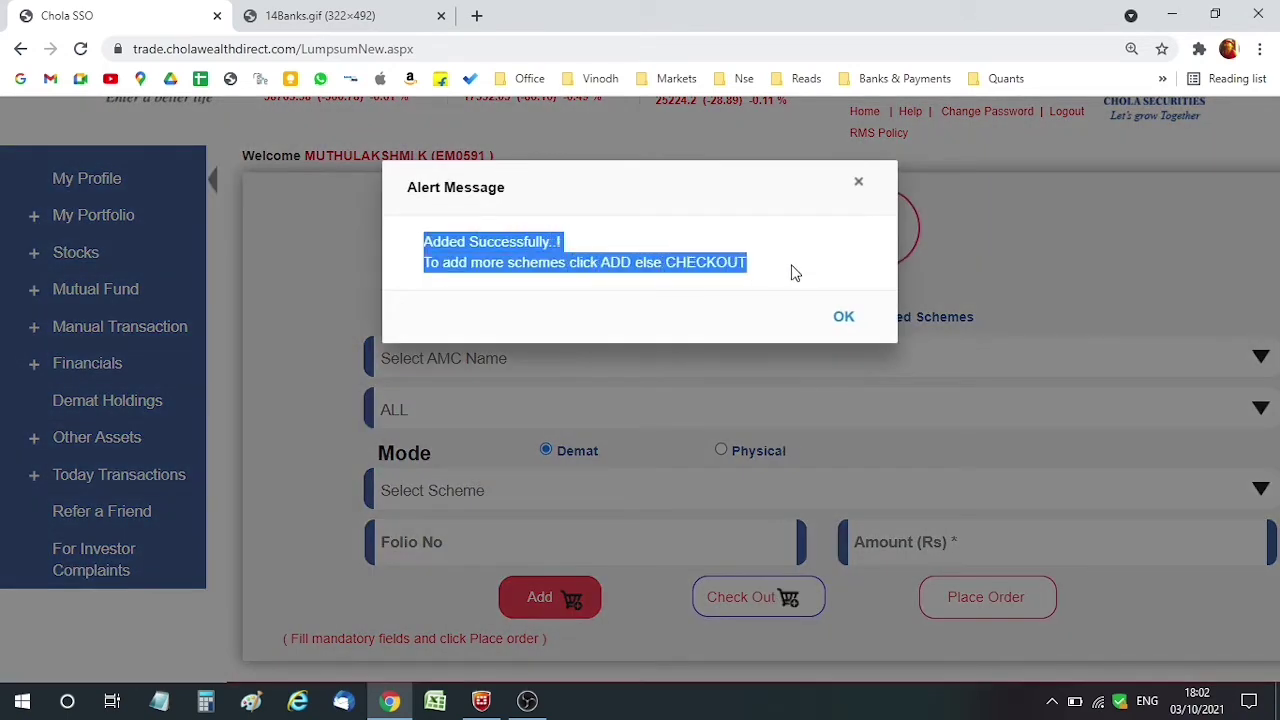
click(840, 314)
click(757, 230)
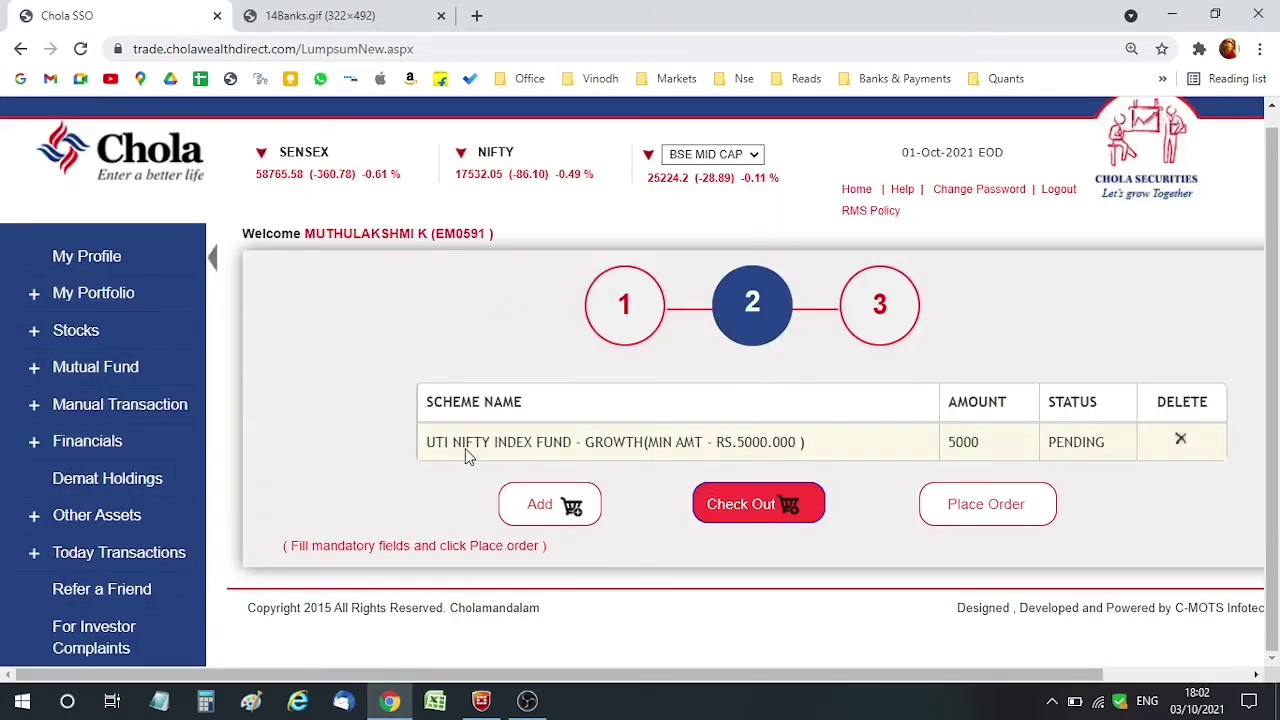
- Review the cart's scheme and 5000 amount, place the order, and accept the validation
drag(425, 443, 808, 447)
click(835, 447)
double_click(962, 442)
click(845, 444)
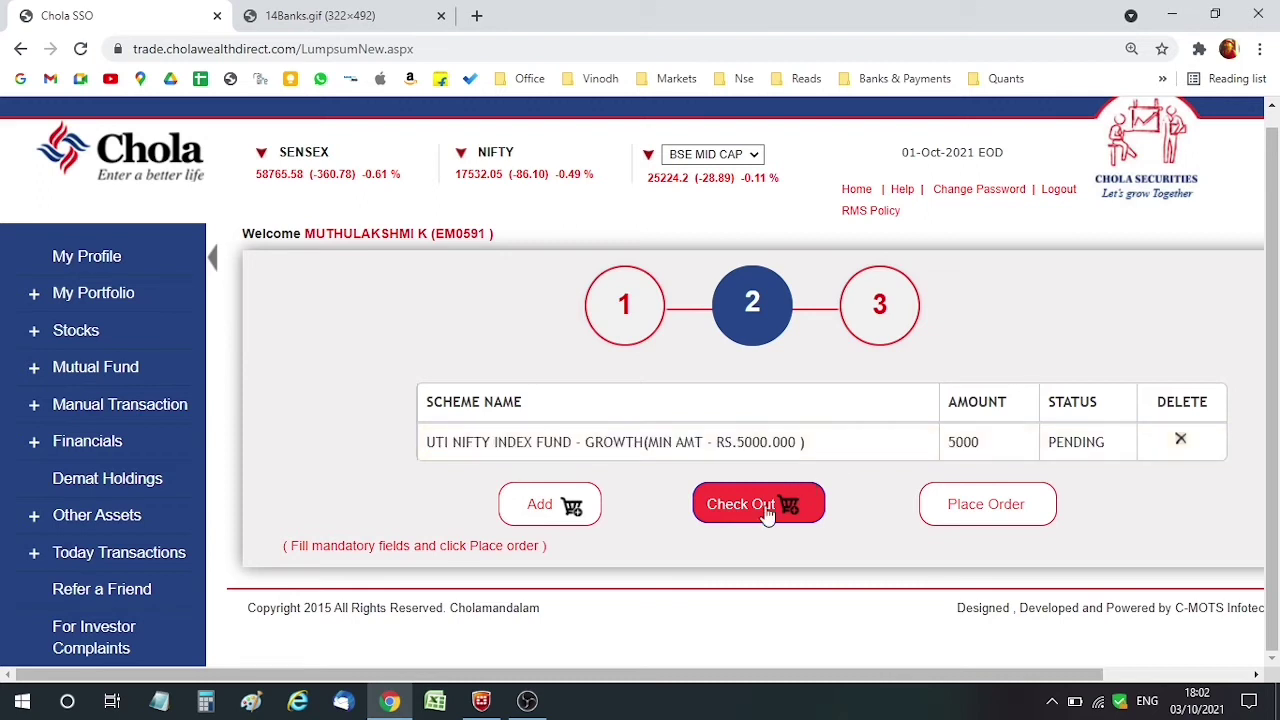
click(960, 513)
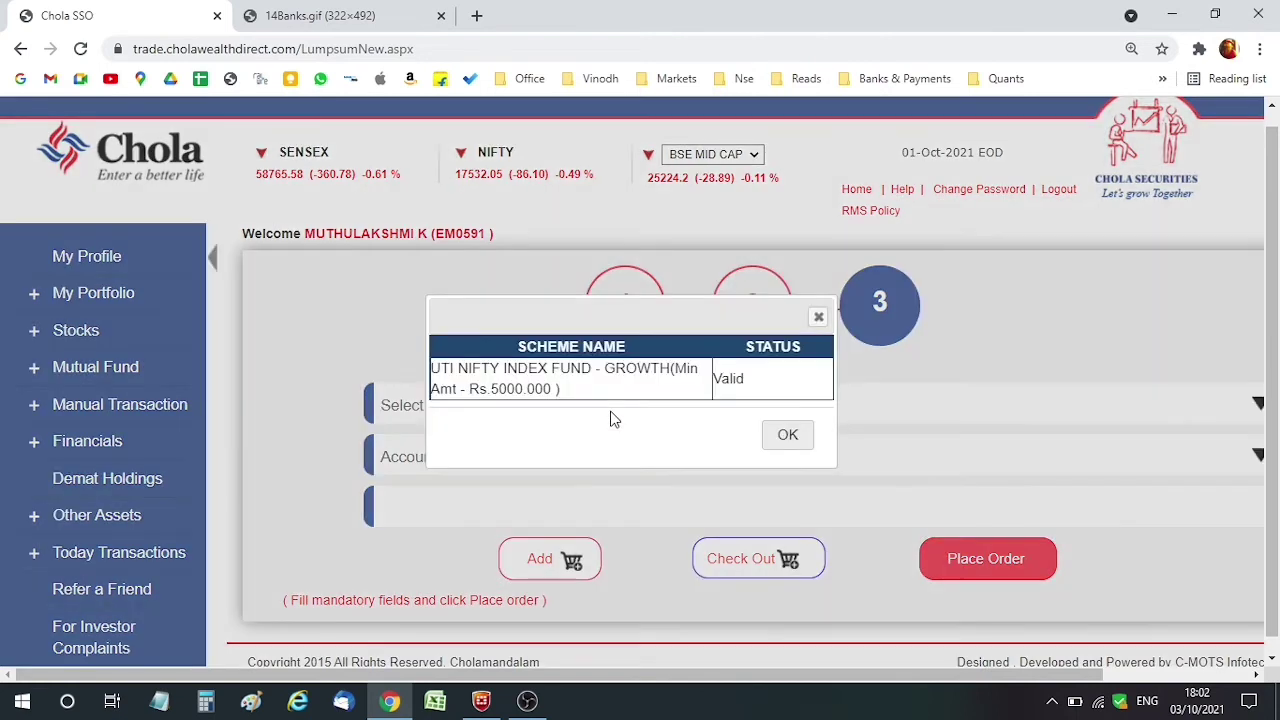
click(786, 436)
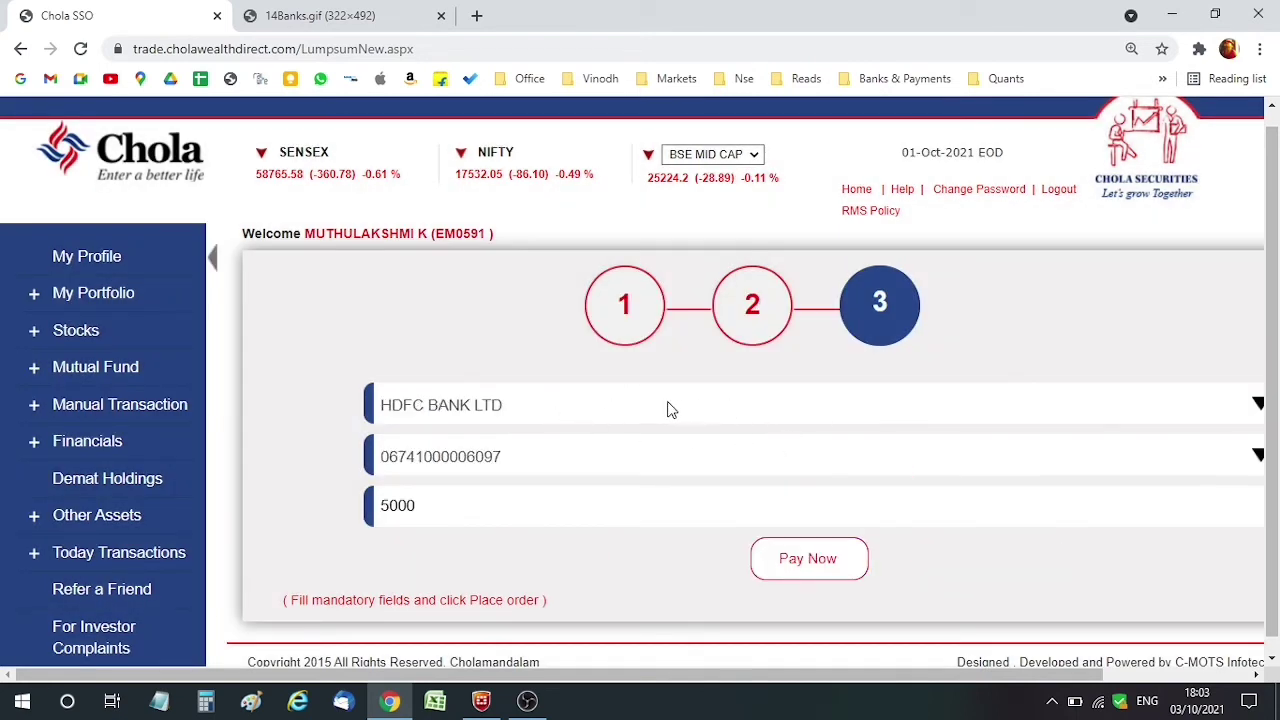
- Confirm HDFC BANK LTD and the linked account, then pay Rs 5000 via NetBanking
click(525, 403)
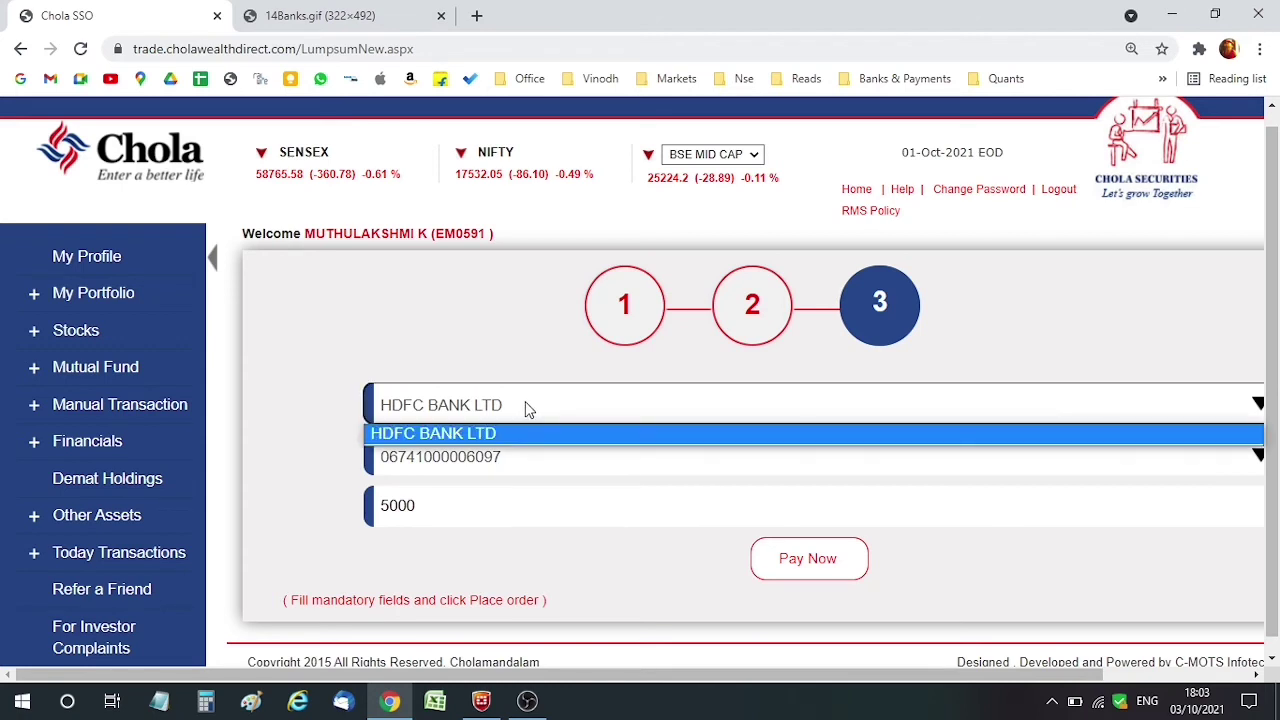
click(526, 455)
click(526, 452)
click(526, 452)
click(520, 464)
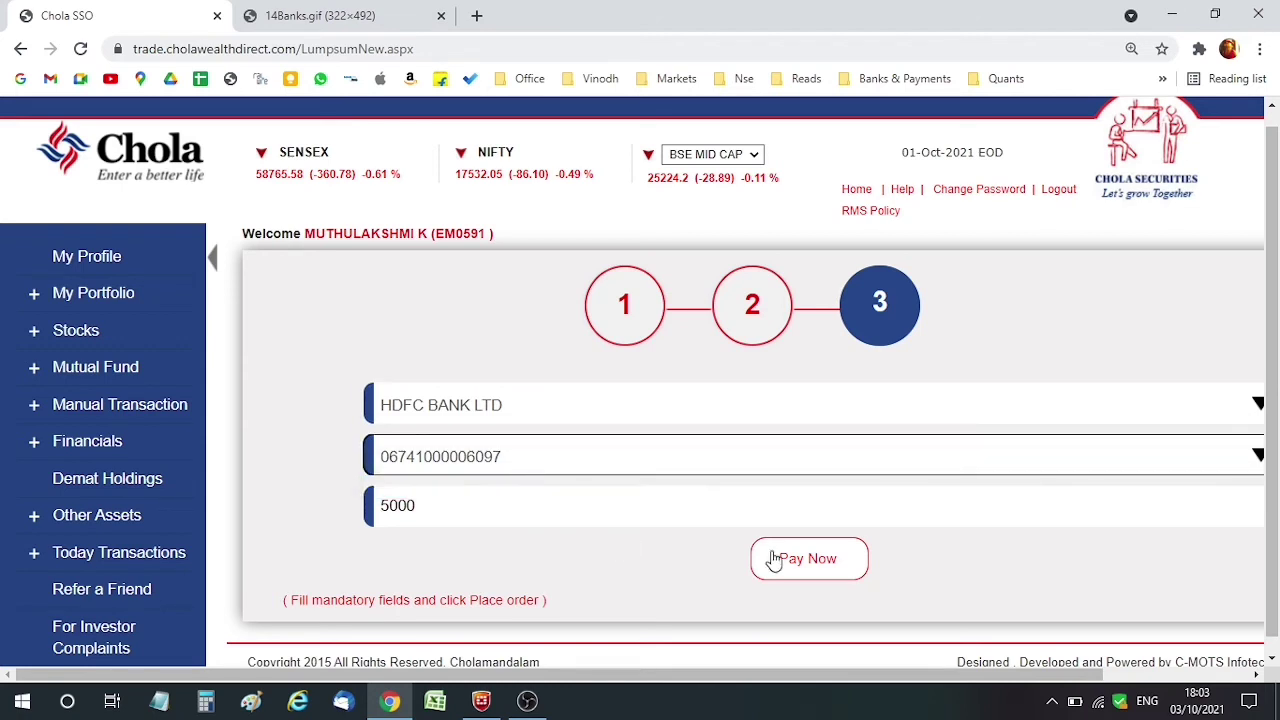
click(822, 570)
click(986, 562)
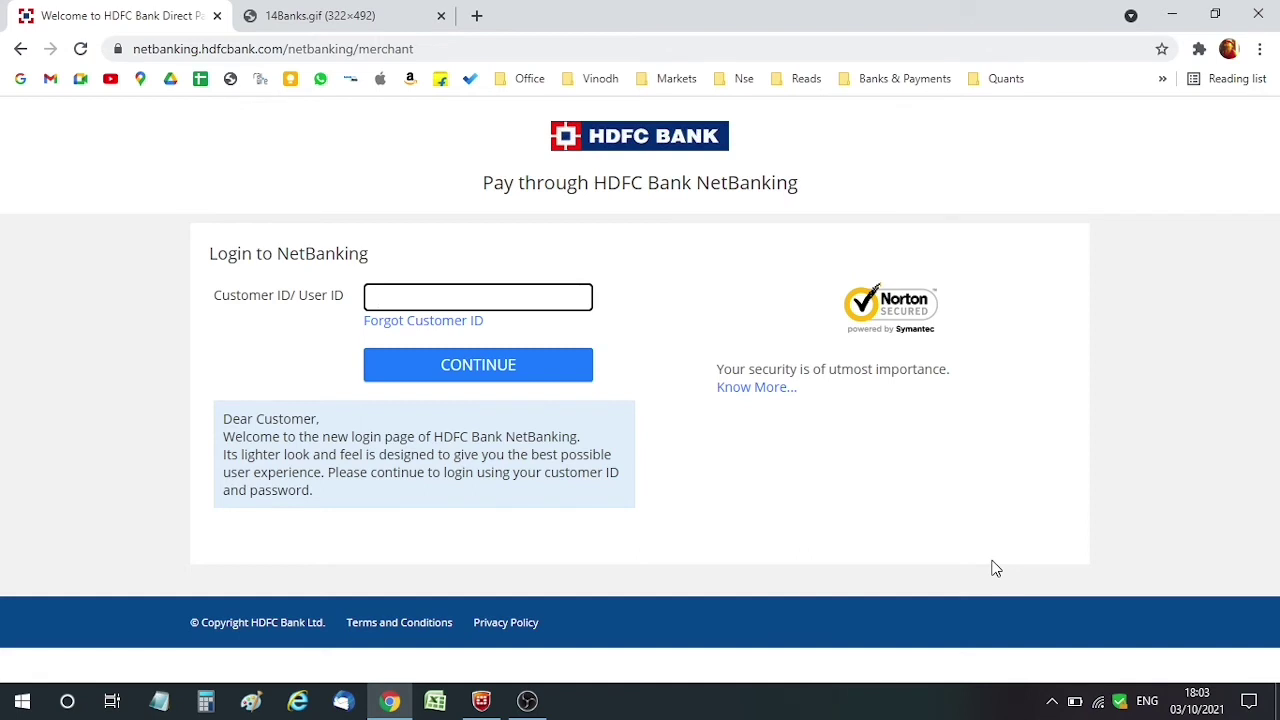
- Switch to the 14Banks.gif browser tab showing the supported banks
click(362, 8)
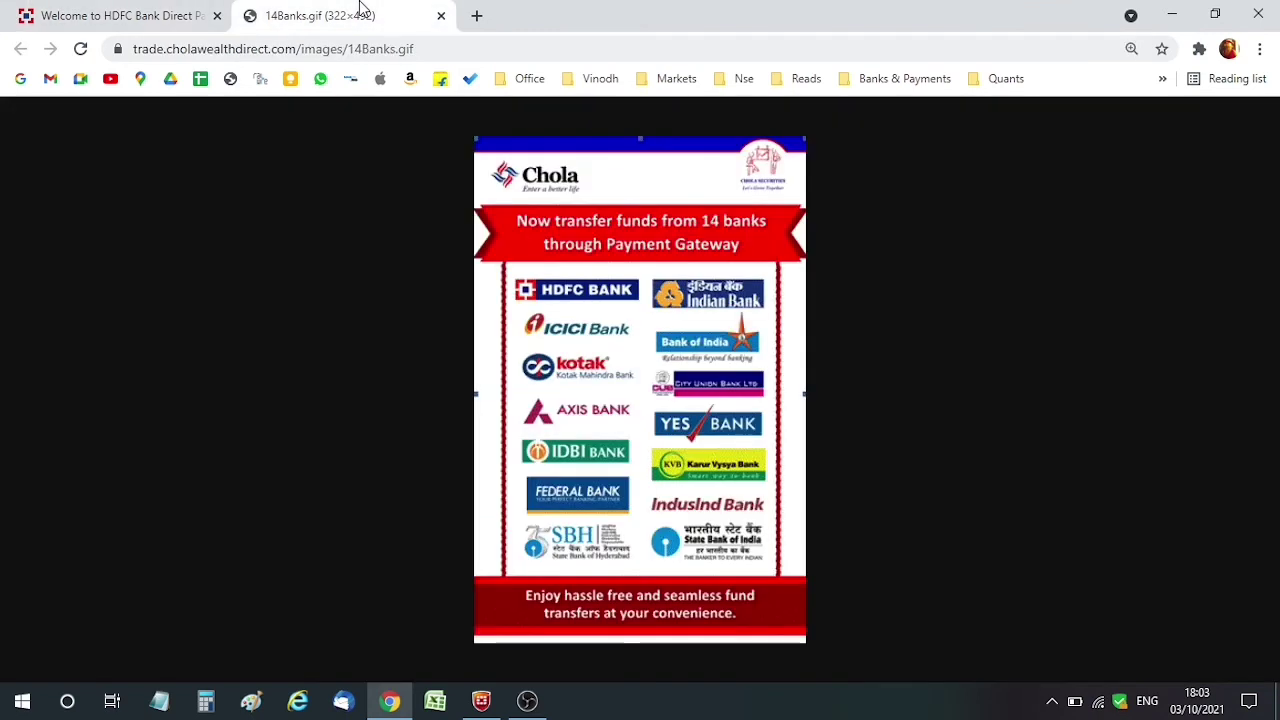